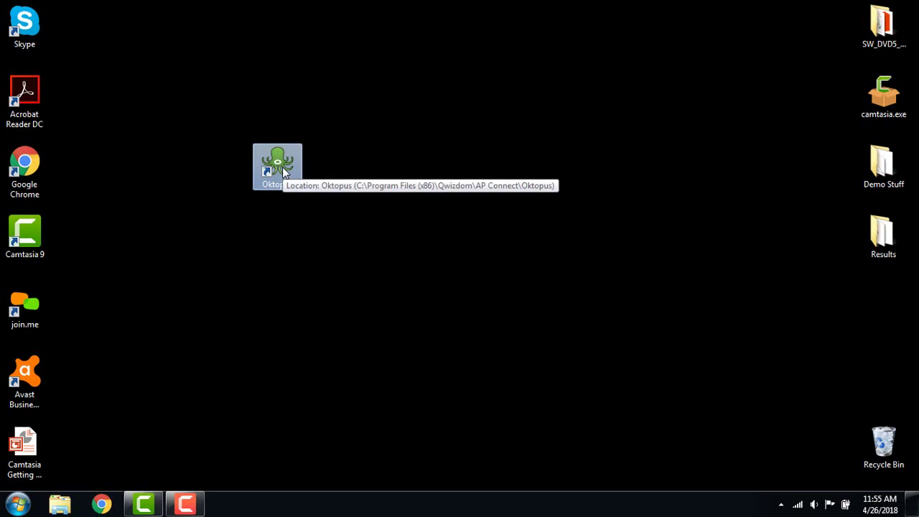
Launch Oktopus and open its New Product Key entry from the settings
{"action": "double_click", "coordinate": [282, 167]}
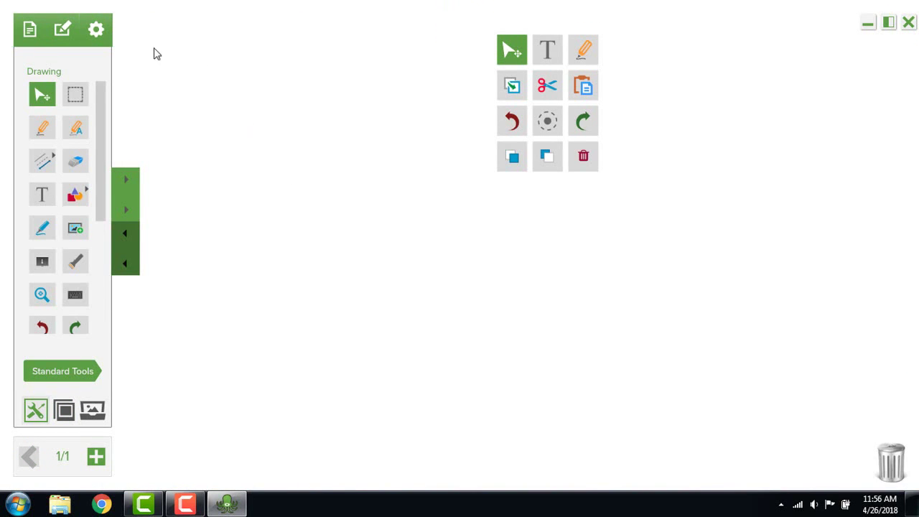
{"action": "left_click", "coordinate": [95, 32]}
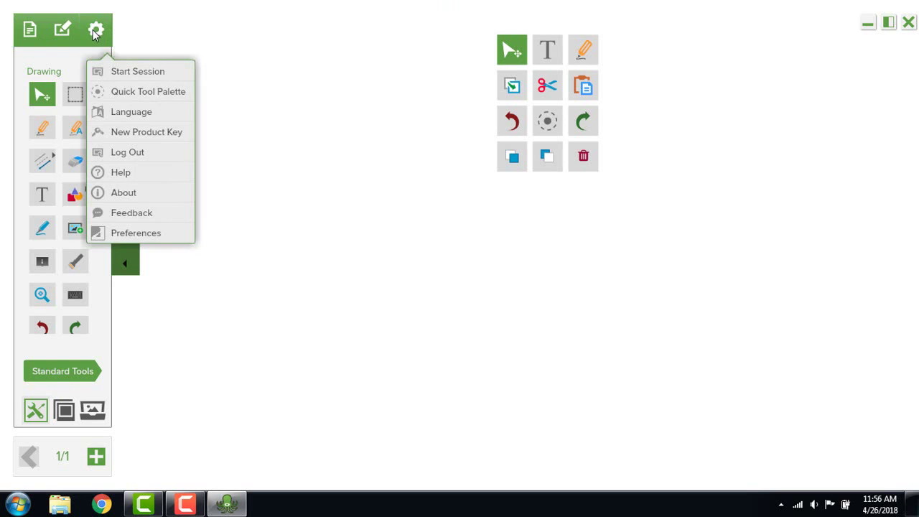
{"action": "left_click", "coordinate": [150, 133]}
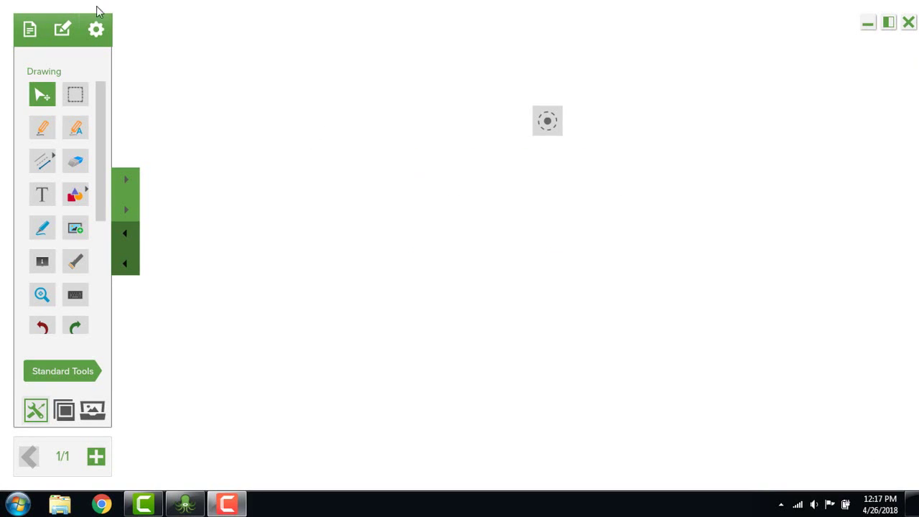
Open the account login window and go to the registration form for users who are not registered
{"action": "left_click", "coordinate": [94, 32]}
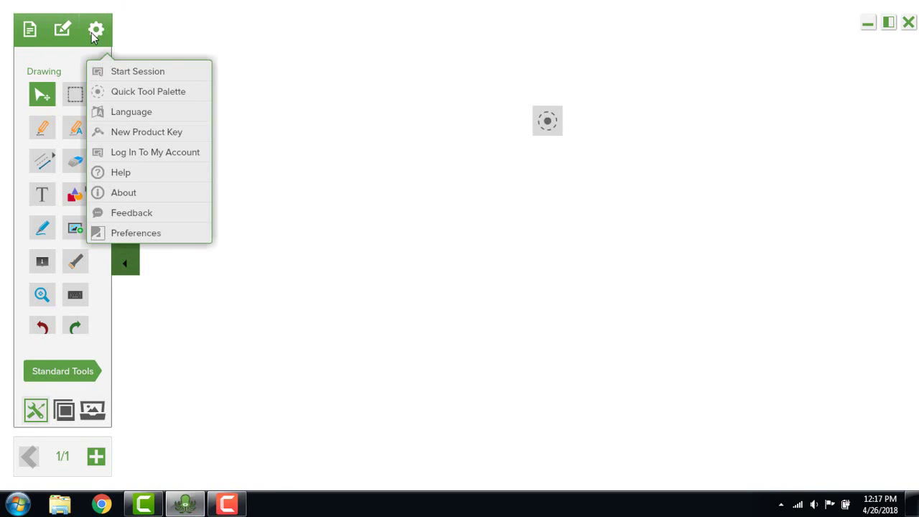
{"action": "left_click", "coordinate": [191, 154]}
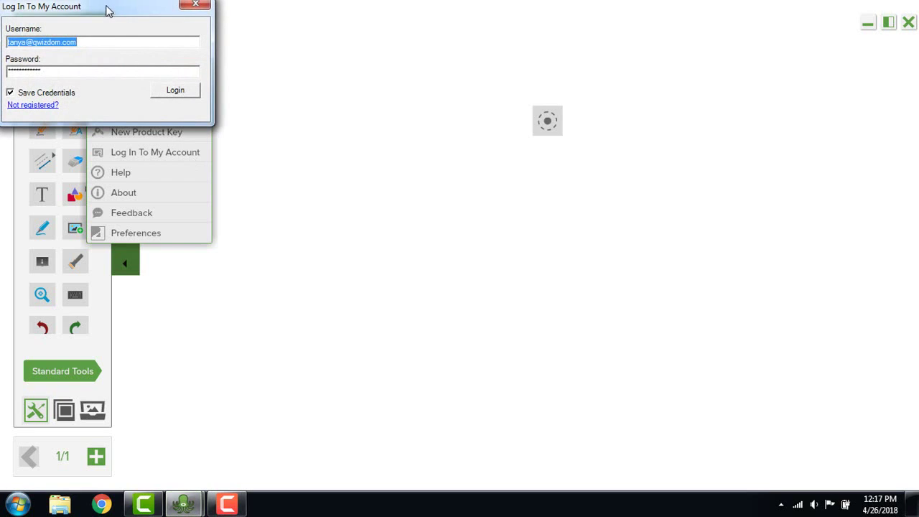
{"action": "left_click", "coordinate": [48, 110]}
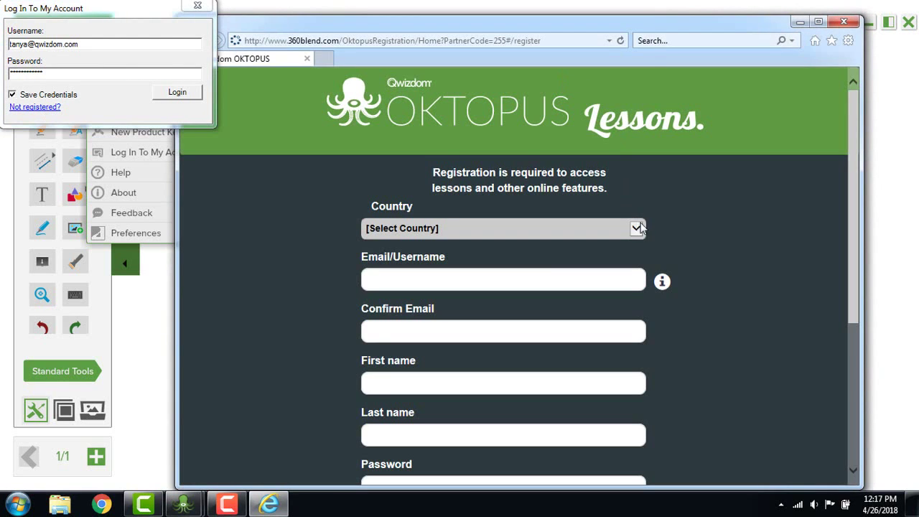
Set the registration country to United States and the state to California
{"action": "left_click", "coordinate": [636, 230]}
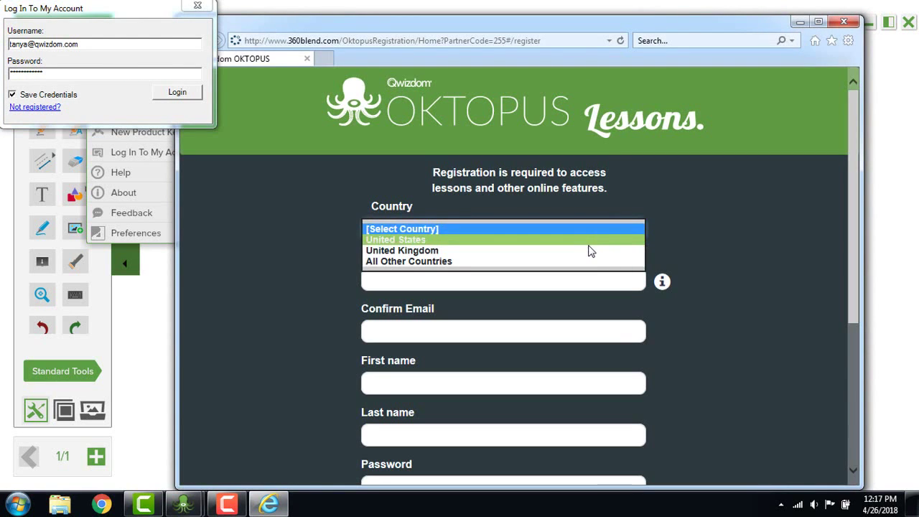
{"action": "left_click", "coordinate": [589, 242]}
{"action": "key", "text": "Tab"}
{"action": "key", "text": "c"}
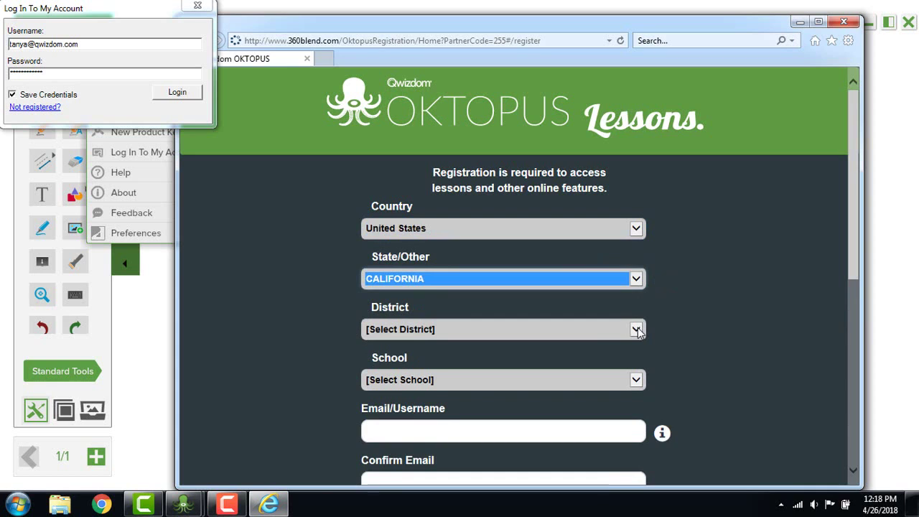
Answer Yes to having a Premium Lessons or Blend product key and agree to the terms of use
{"action": "left_click", "coordinate": [701, 325]}
{"action": "scroll", "coordinate": [702, 326], "scroll_direction": "down", "scroll_amount": 5}
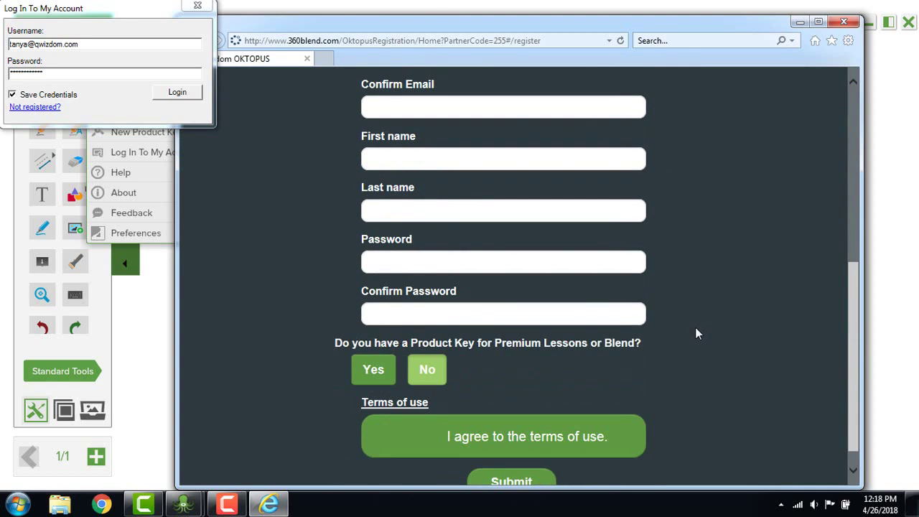
{"action": "left_click", "coordinate": [380, 375]}
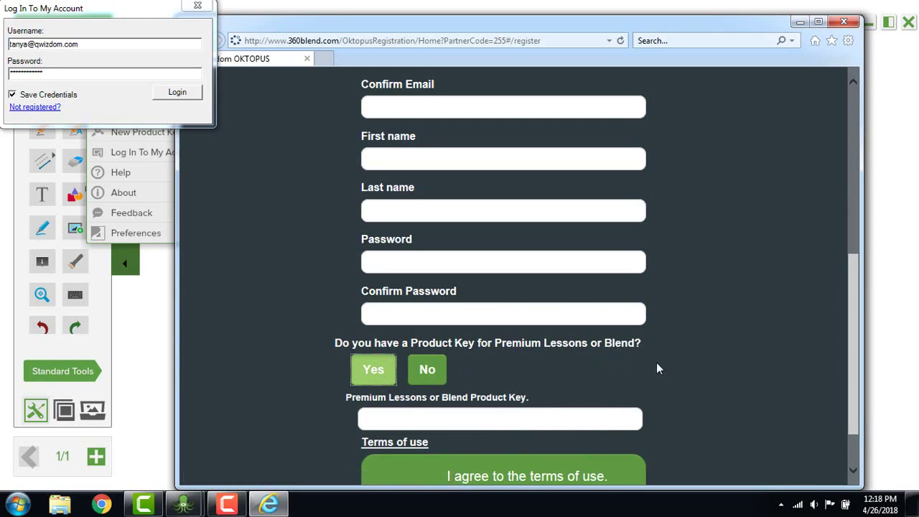
{"action": "scroll", "coordinate": [706, 366], "scroll_direction": "down", "scroll_amount": 1}
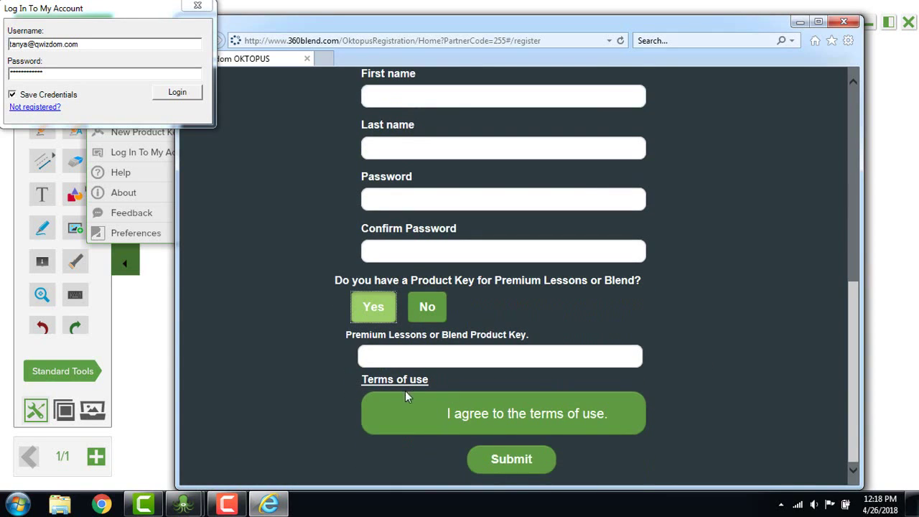
{"action": "left_click", "coordinate": [424, 416]}
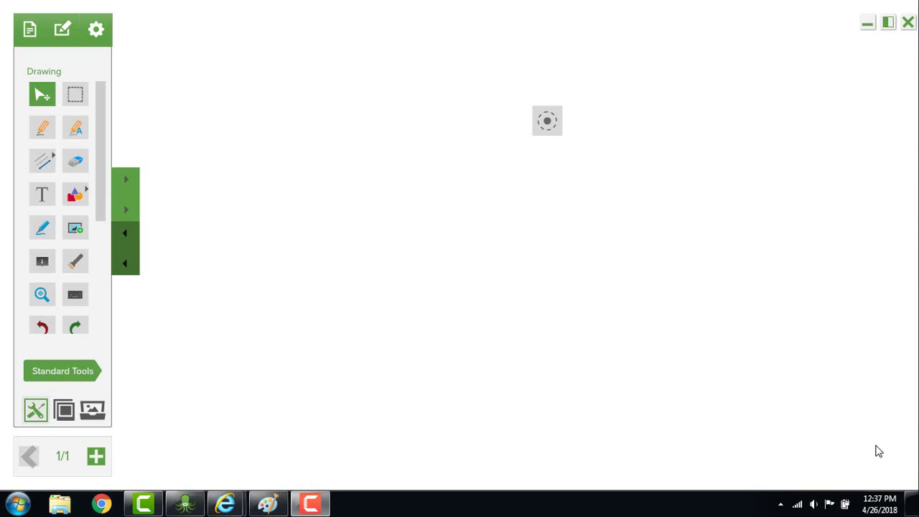
Review the available file commands and slide editing commands
{"action": "left_click", "coordinate": [30, 30]}
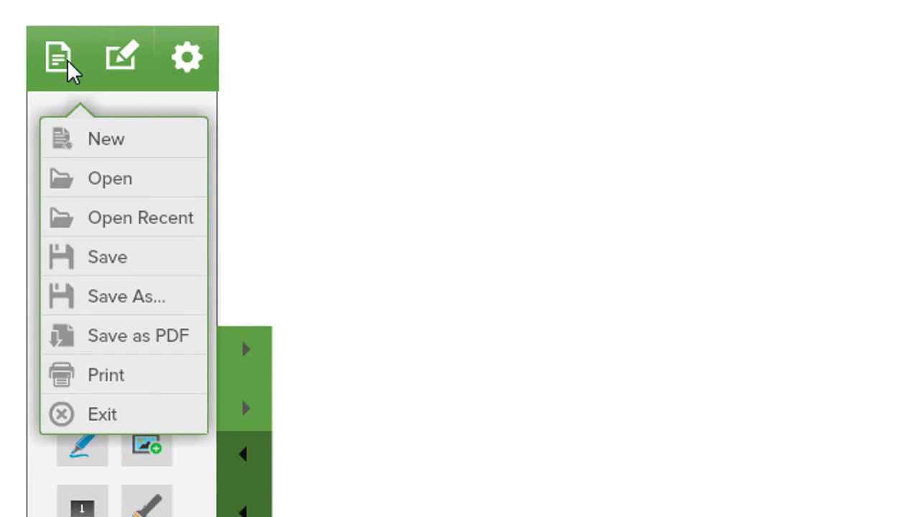
{"action": "left_click", "coordinate": [121, 60]}
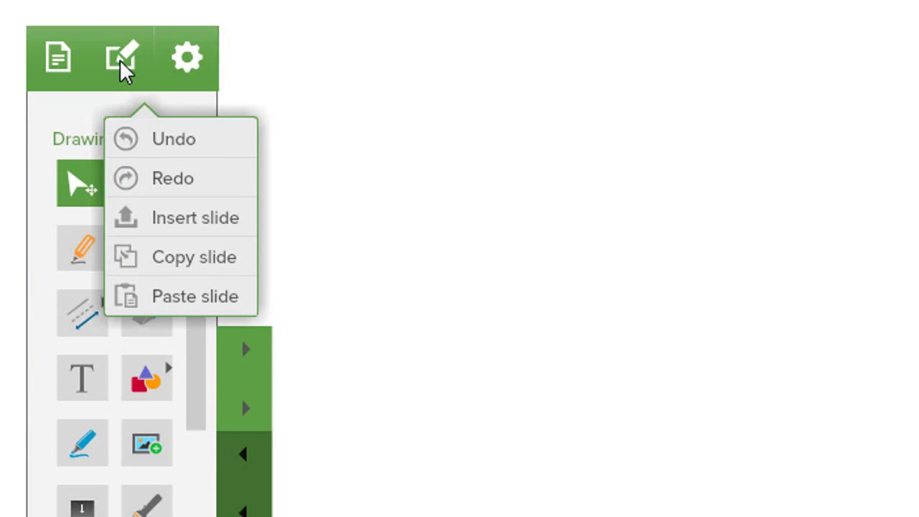
In the preferences, try the Right toolbar location, set it back to Left, and close the preferences
{"action": "left_click", "coordinate": [185, 64]}
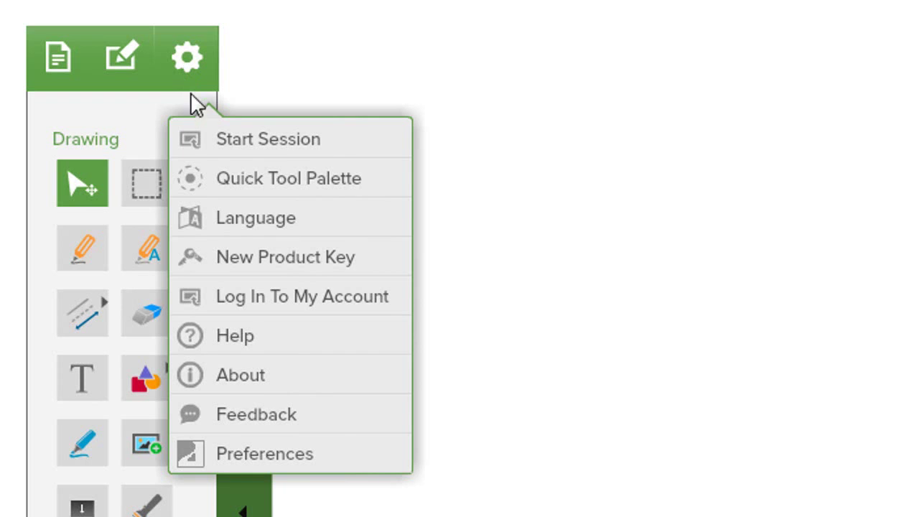
{"action": "left_click", "coordinate": [307, 460]}
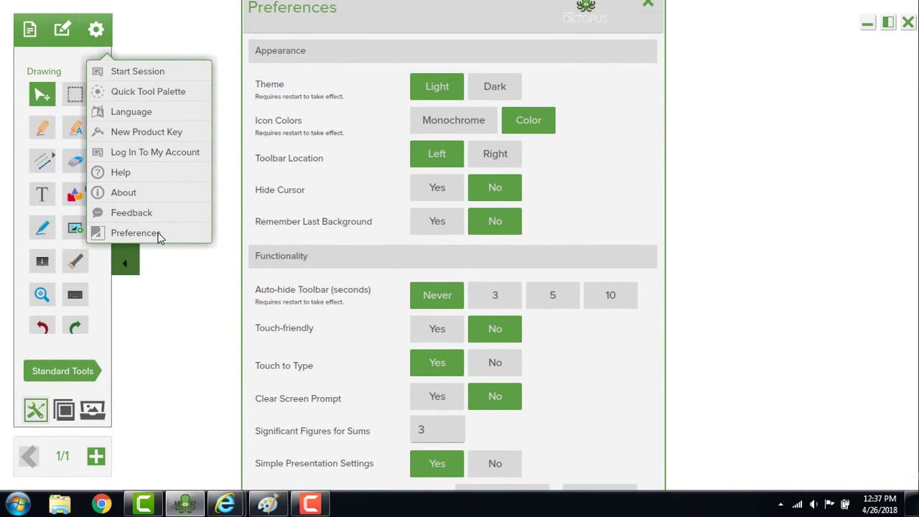
{"action": "left_click", "coordinate": [496, 160]}
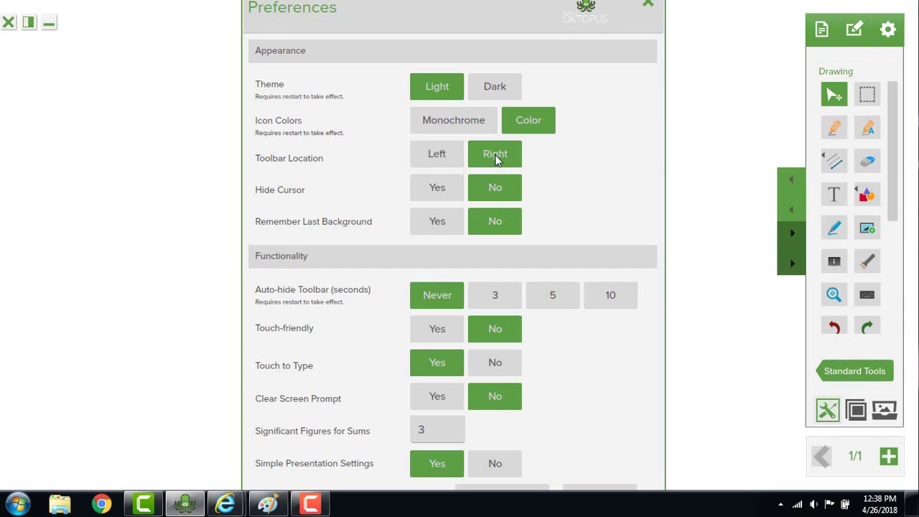
{"action": "left_click", "coordinate": [454, 157]}
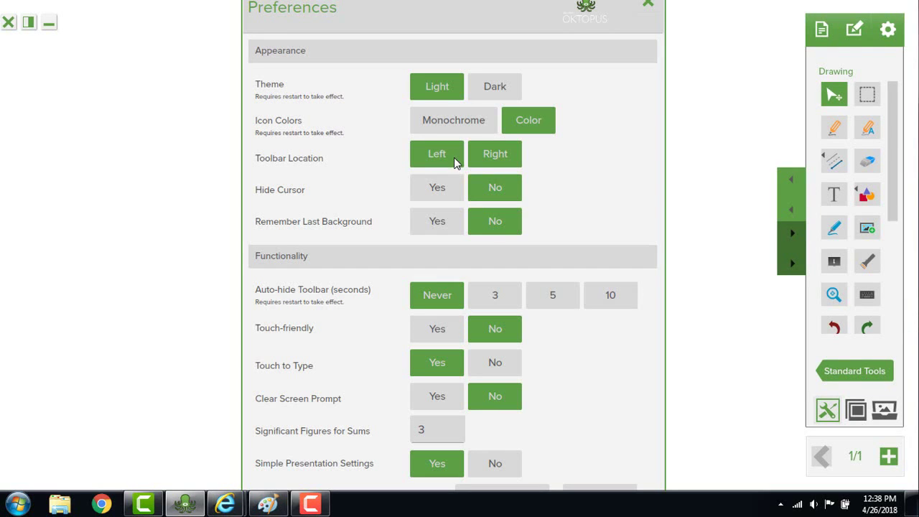
{"action": "left_click", "coordinate": [647, 6]}
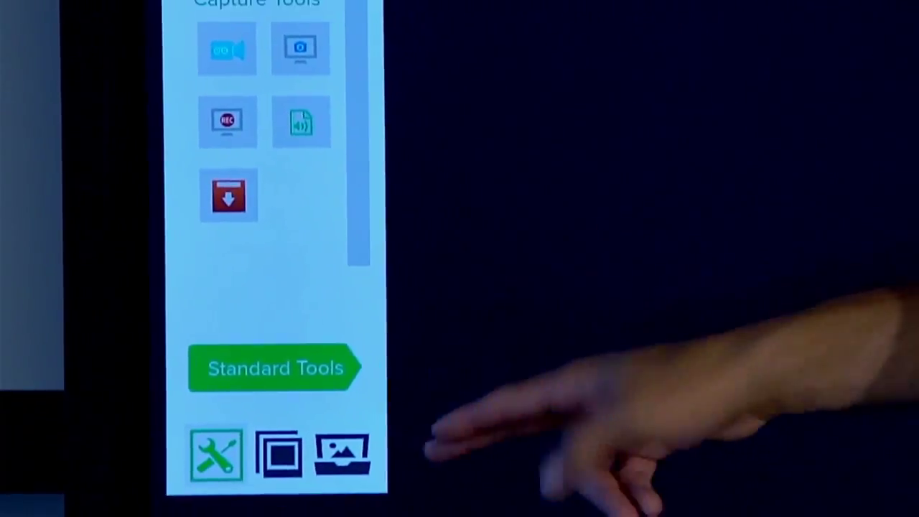
Switch the tool set to Maths and reopen the choice of tool sets
{"action": "left_click", "coordinate": [287, 367]}
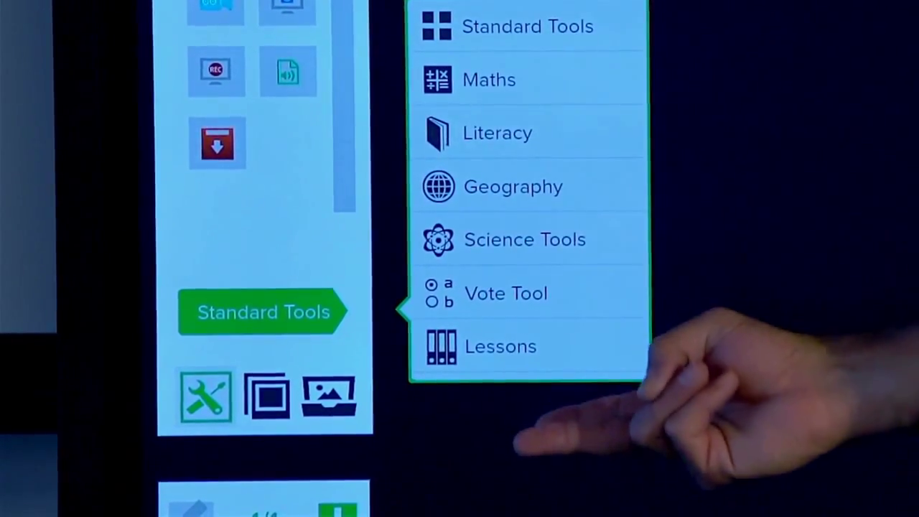
{"action": "left_click", "coordinate": [517, 79]}
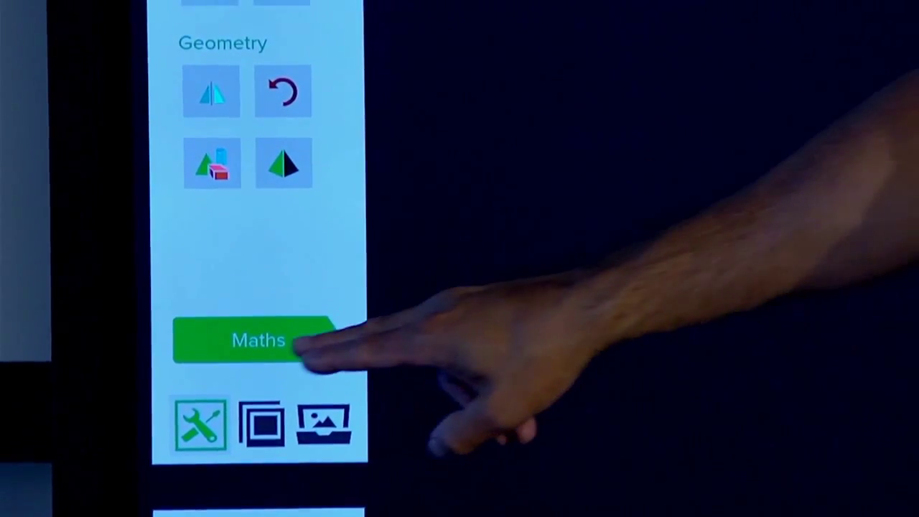
{"action": "left_click", "coordinate": [302, 342]}
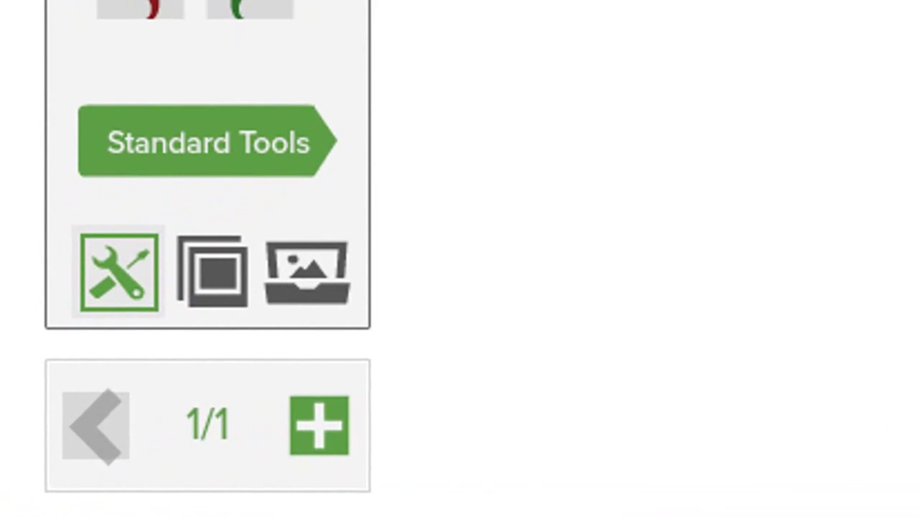
Show the slide thumbnails and add a second blank slide
{"action": "left_click", "coordinate": [213, 298]}
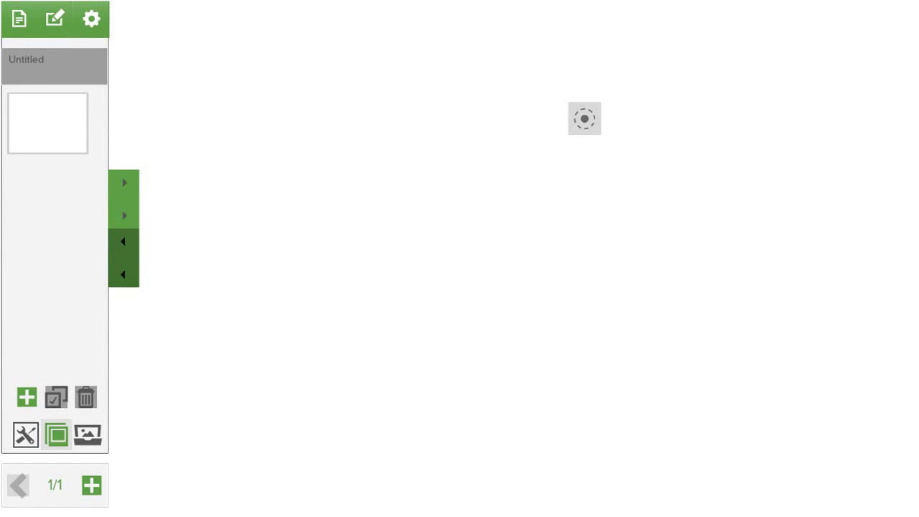
{"action": "left_click", "coordinate": [57, 435]}
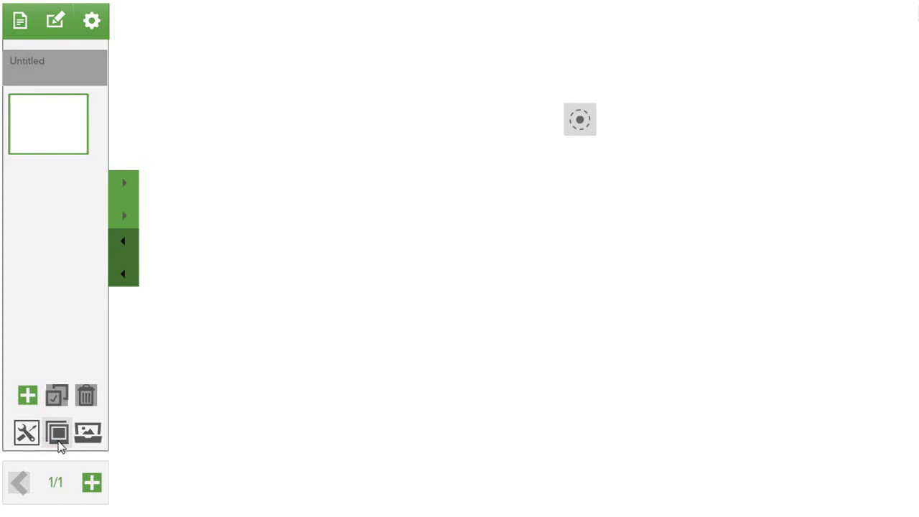
{"action": "left_click", "coordinate": [91, 483]}
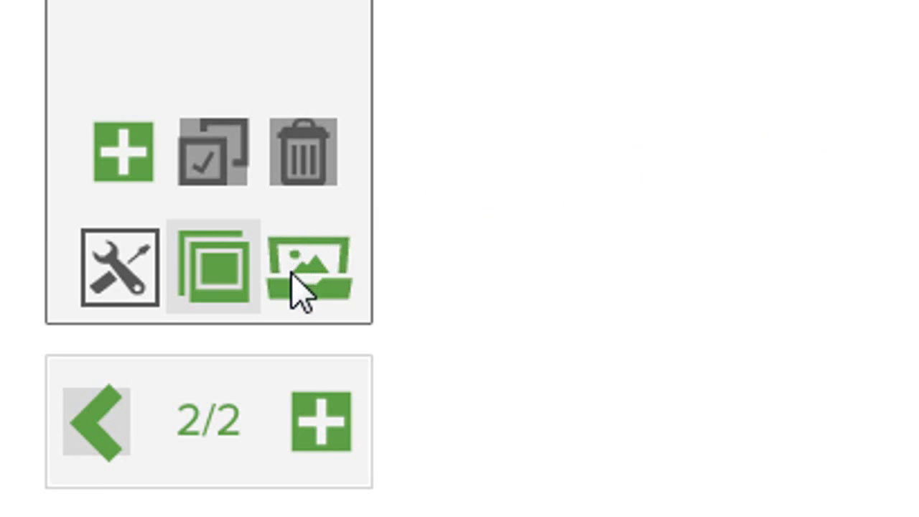
Open the background gallery and take a full-screen capture of the Grade 5 math PDF at questions 86 and 87
{"action": "left_click", "coordinate": [301, 288]}
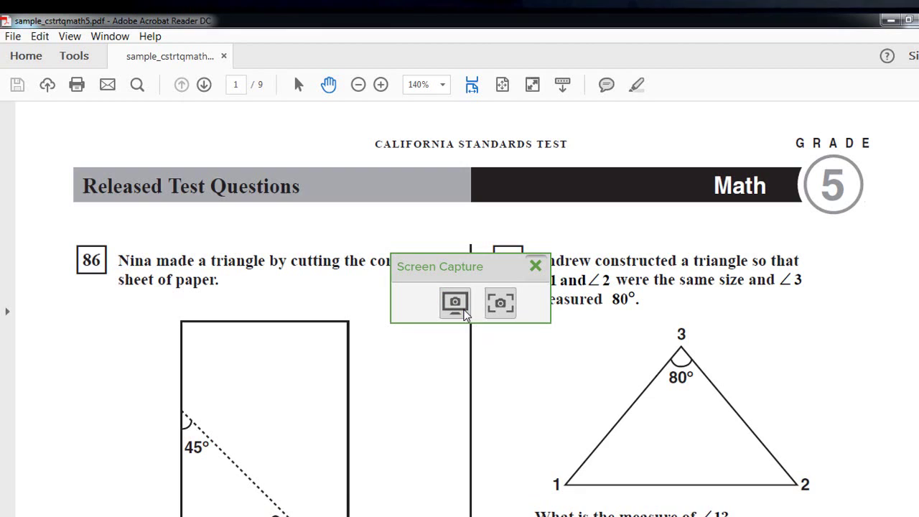
{"action": "scroll", "coordinate": [609, 309], "scroll_direction": "down", "scroll_amount": 3}
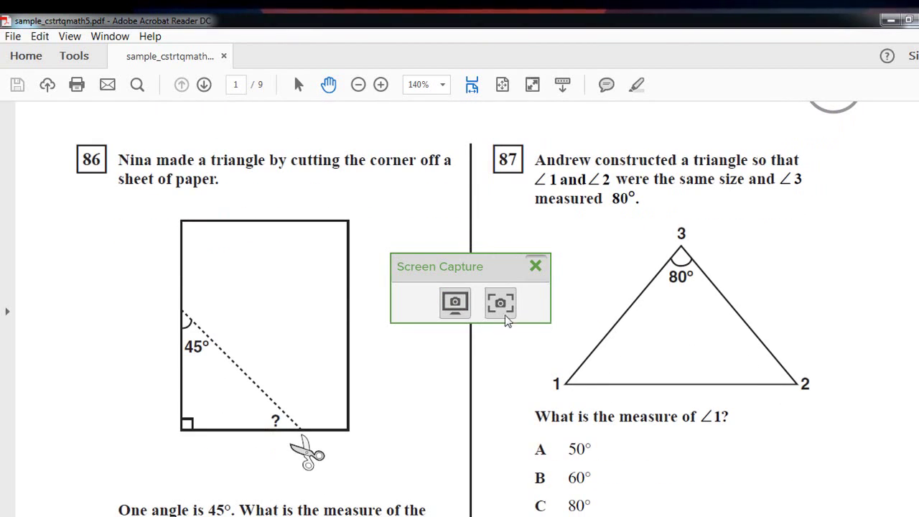
{"action": "left_click", "coordinate": [454, 304]}
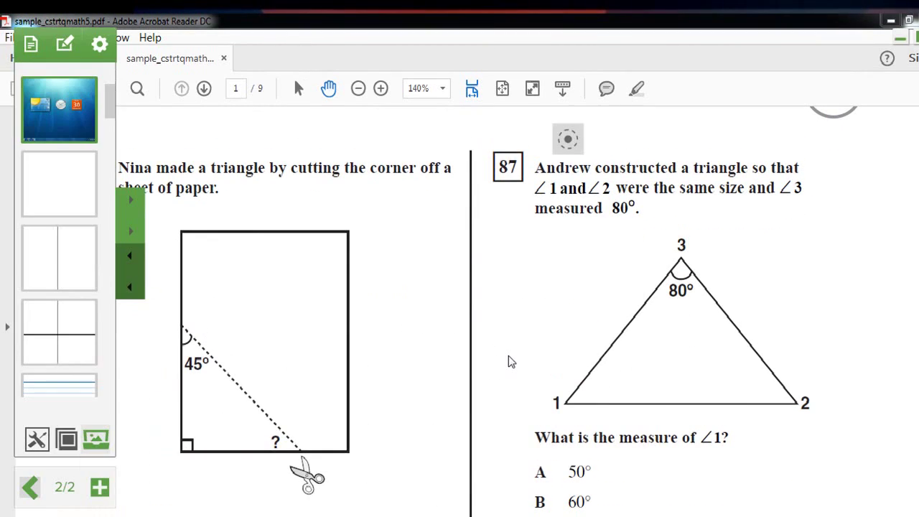
Return to the drawing tools and draw a pen stroke over the triangle in question 87
{"action": "left_click", "coordinate": [36, 440]}
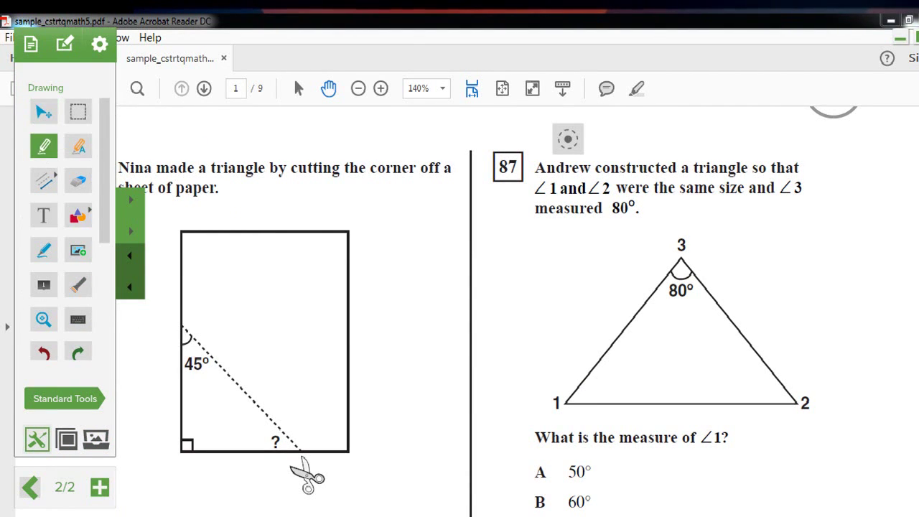
{"action": "left_click_drag", "start_coordinate": [573, 368], "coordinate": [597, 414]}
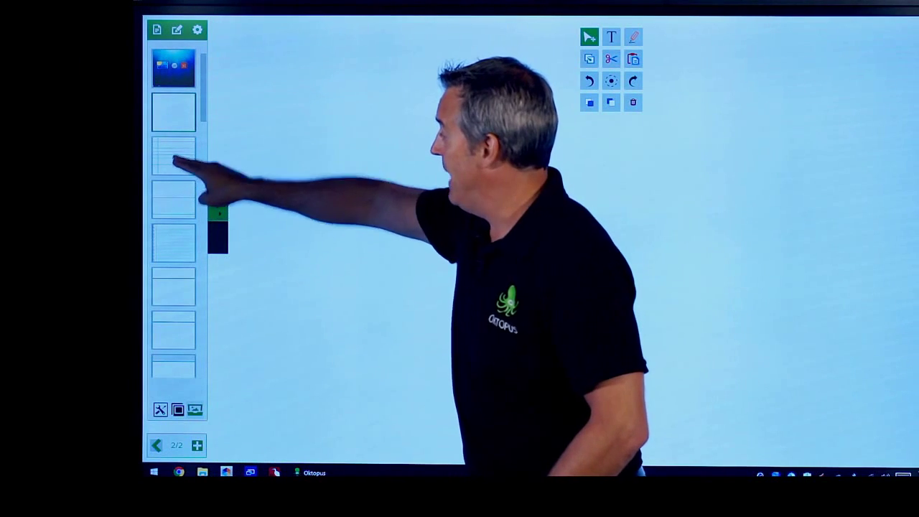
Try the wide-ruled and narrow-ruled margin backgrounds on the second slide and apply the fine grid background
{"action": "left_click", "coordinate": [173, 157]}
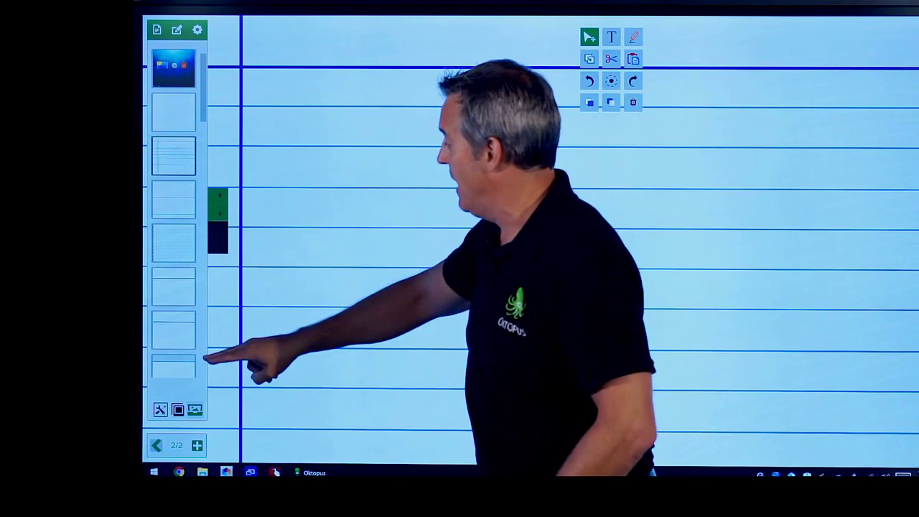
{"action": "left_click", "coordinate": [173, 243]}
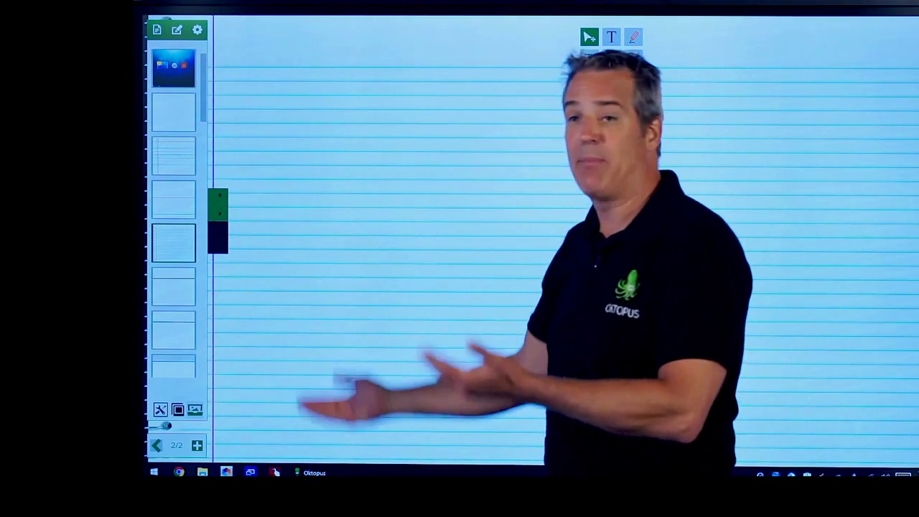
{"action": "left_click_drag", "start_coordinate": [204, 109], "coordinate": [205, 244]}
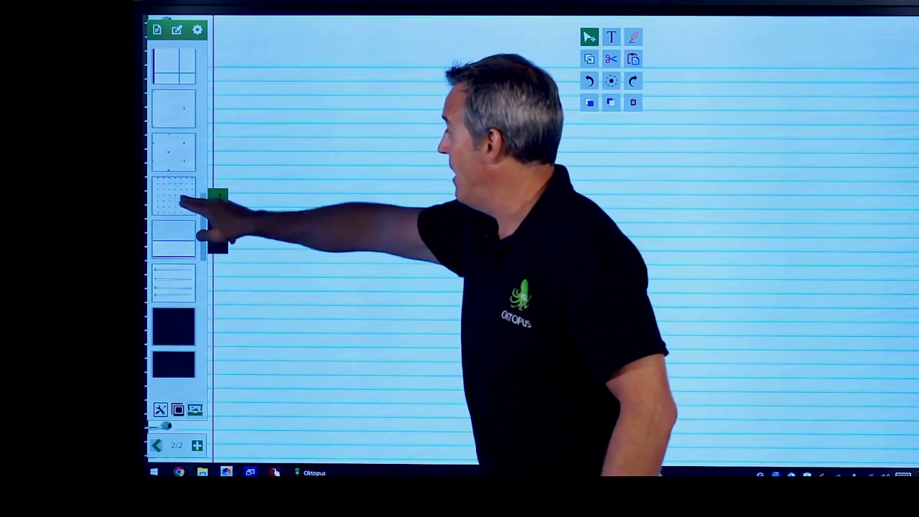
{"action": "left_click", "coordinate": [173, 195]}
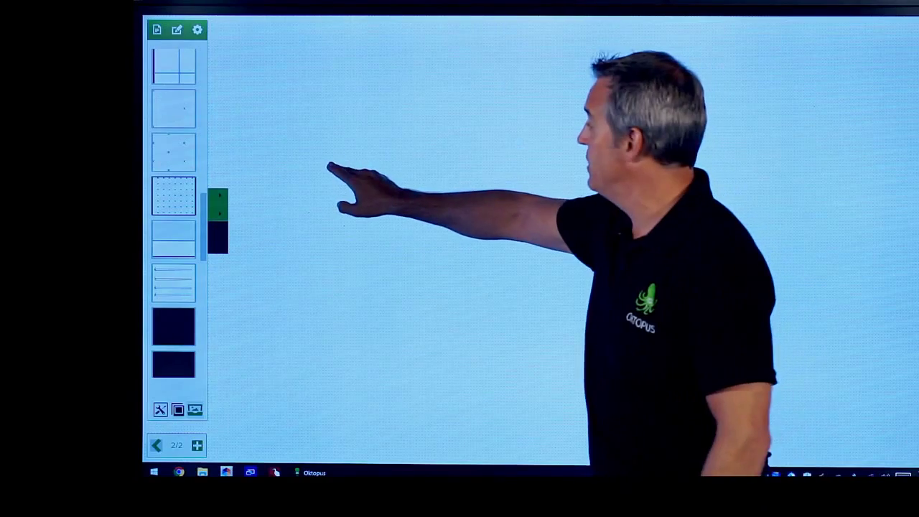
Draw a large freehand spiral with the pen on the grid background
{"action": "left_click", "coordinate": [330, 169]}
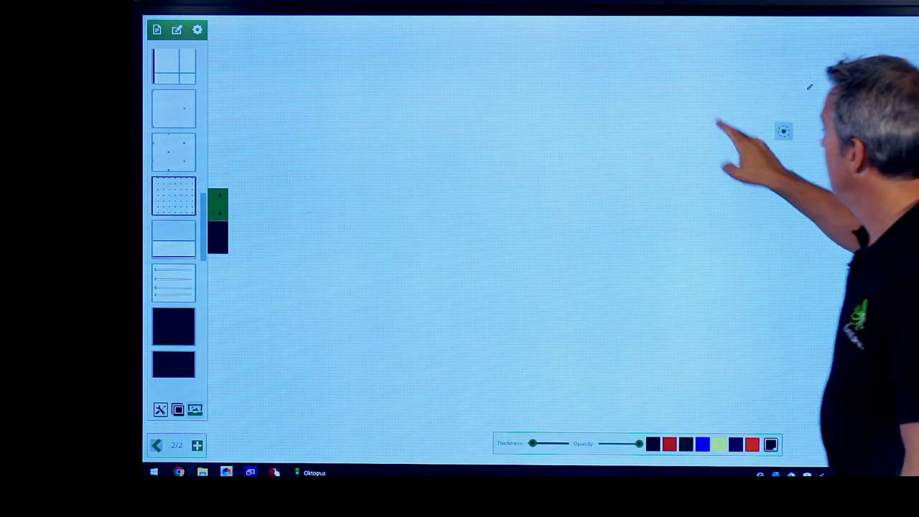
{"action": "mouse_move", "coordinate": [696, 90]}
{"action": "left_mouse_down"}
{"action": "mouse_move", "coordinate": [546, 106]}
{"action": "mouse_move", "coordinate": [560, 260]}
{"action": "left_mouse_up"}
{"action": "left_click_drag", "start_coordinate": [726, 146], "coordinate": [555, 171]}
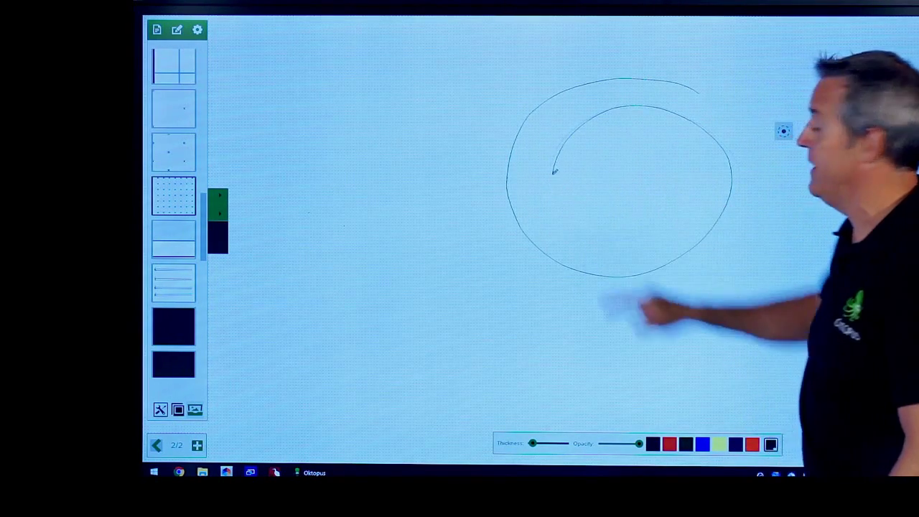